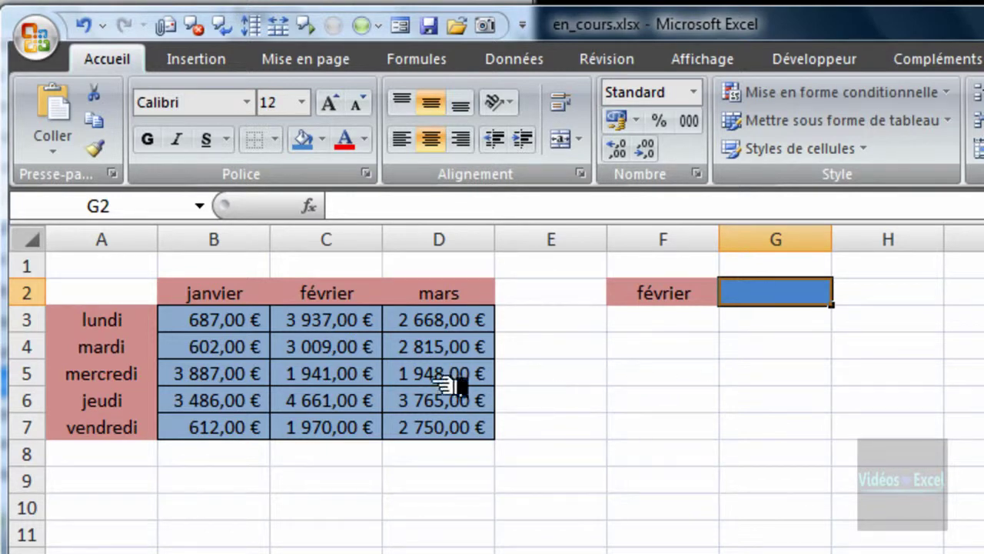
{"action": "left_click_drag", "start_coordinate": [248, 327], "coordinate": [244, 397]}
{"action": "left_click_drag", "start_coordinate": [341, 318], "coordinate": [338, 400]}
{"action": "left_click_drag", "start_coordinate": [468, 323], "coordinate": [461, 404]}
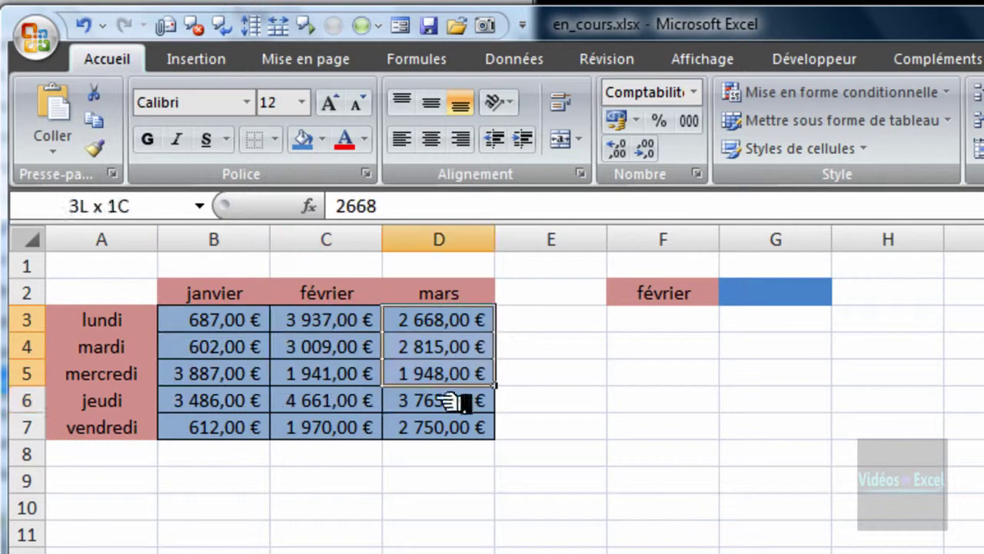
Step: Choose janvier from the month list in F2 and slightly widen column G
{"action": "left_click", "coordinate": [686, 295]}
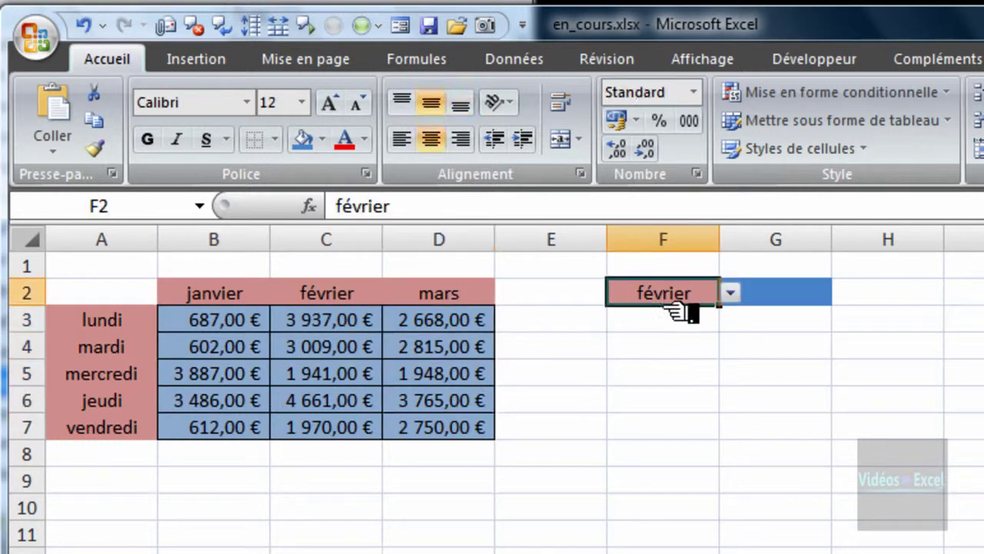
{"action": "left_click", "coordinate": [730, 293]}
{"action": "left_click", "coordinate": [723, 315]}
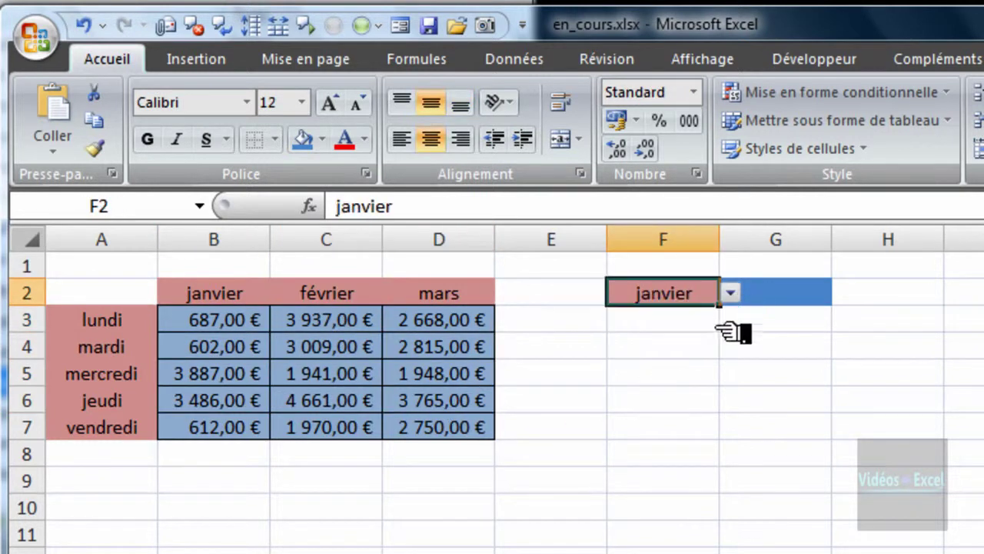
{"action": "key", "text": "Right"}
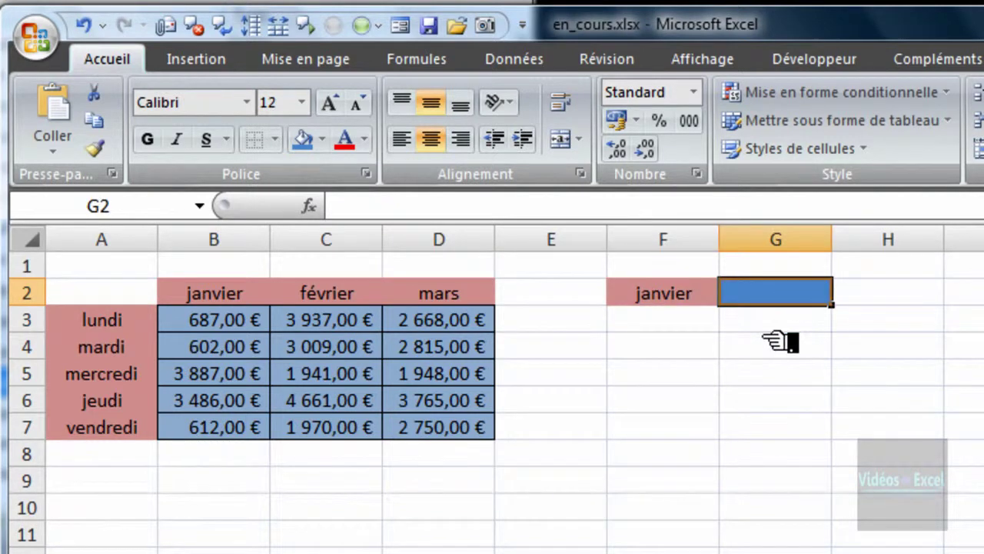
{"action": "left_click_drag", "start_coordinate": [831, 240], "coordinate": [848, 241]}
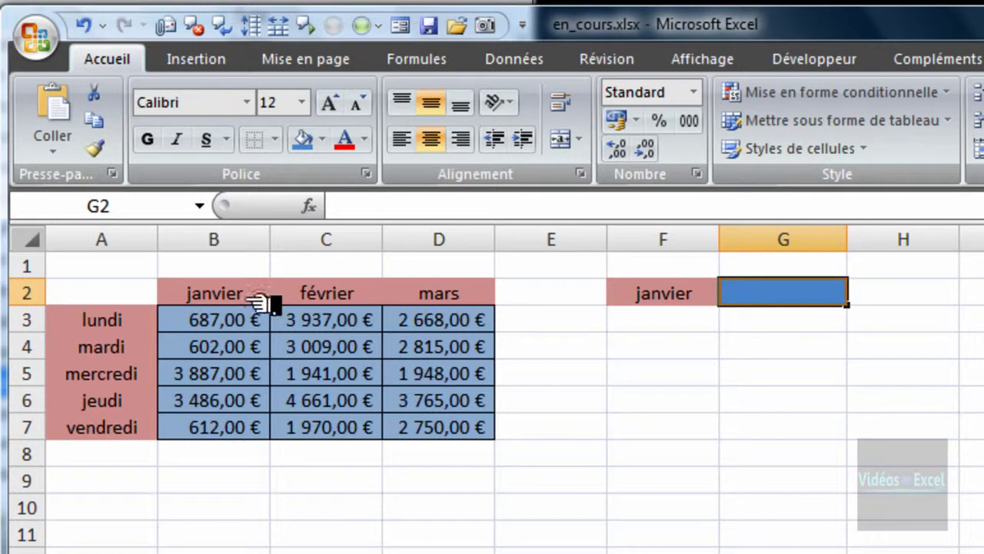
Step: Create named ranges from the monthly table B2:D7, using the top row as the names
{"action": "left_click_drag", "start_coordinate": [231, 296], "coordinate": [454, 433]}
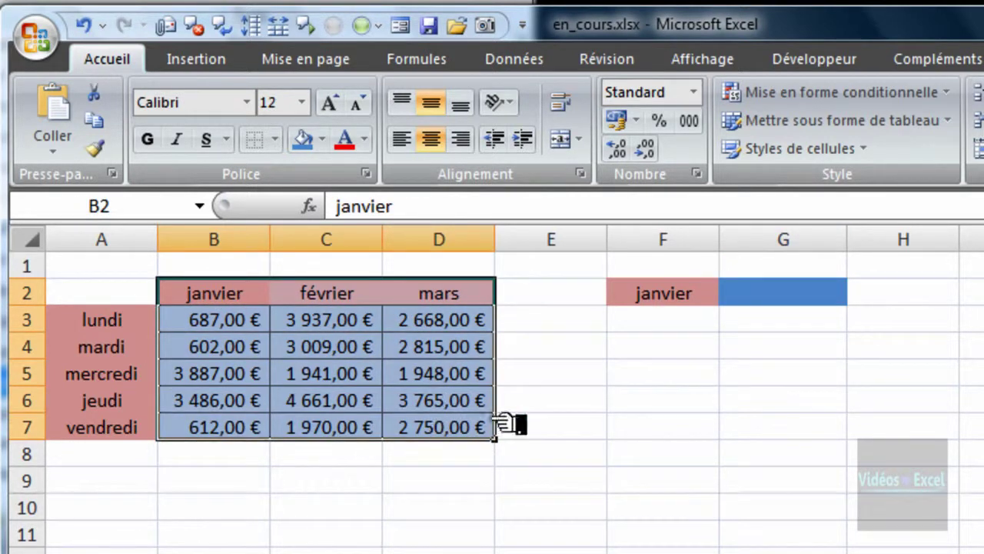
{"action": "left_click", "coordinate": [430, 66]}
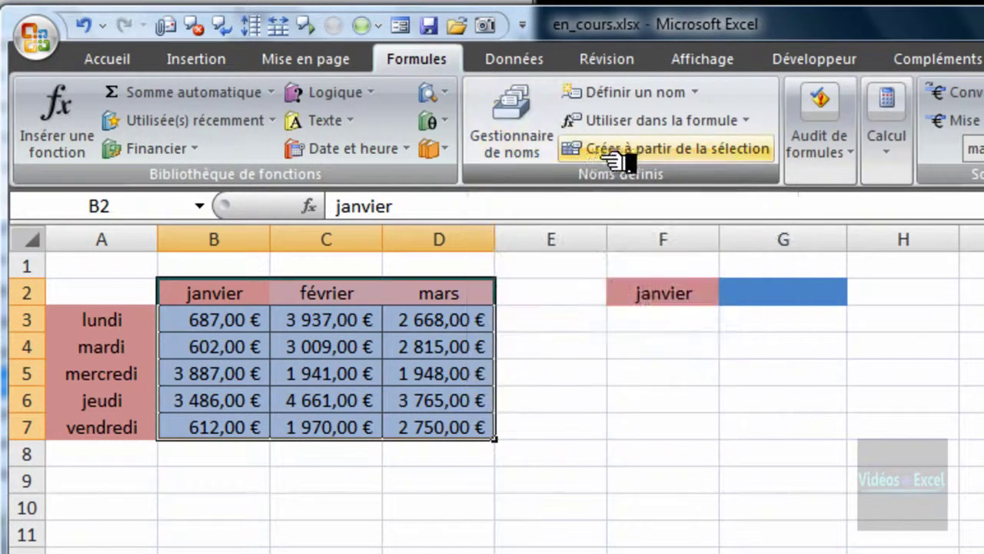
{"action": "left_click", "coordinate": [723, 154]}
{"action": "left_click_drag", "start_coordinate": [736, 310], "coordinate": [516, 336]}
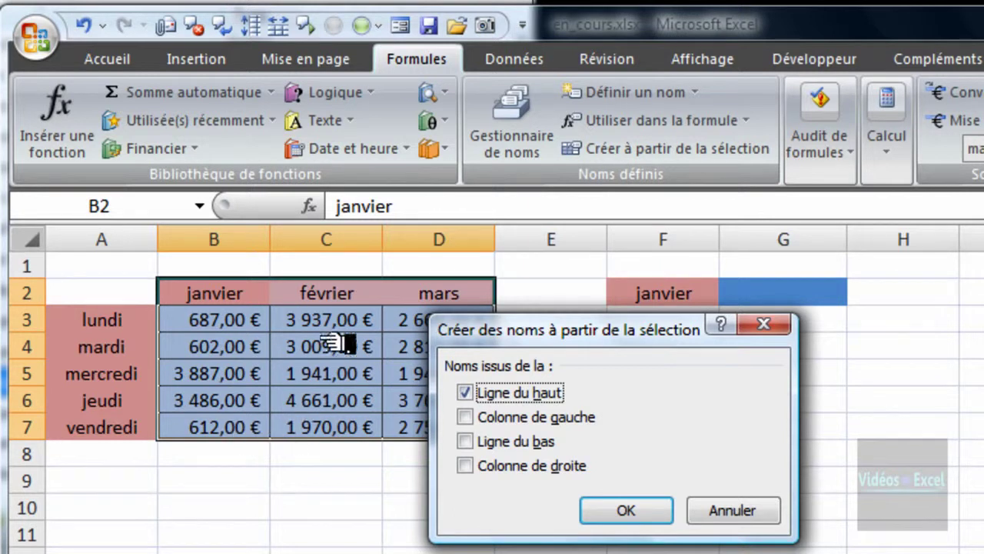
{"action": "left_click", "coordinate": [633, 513]}
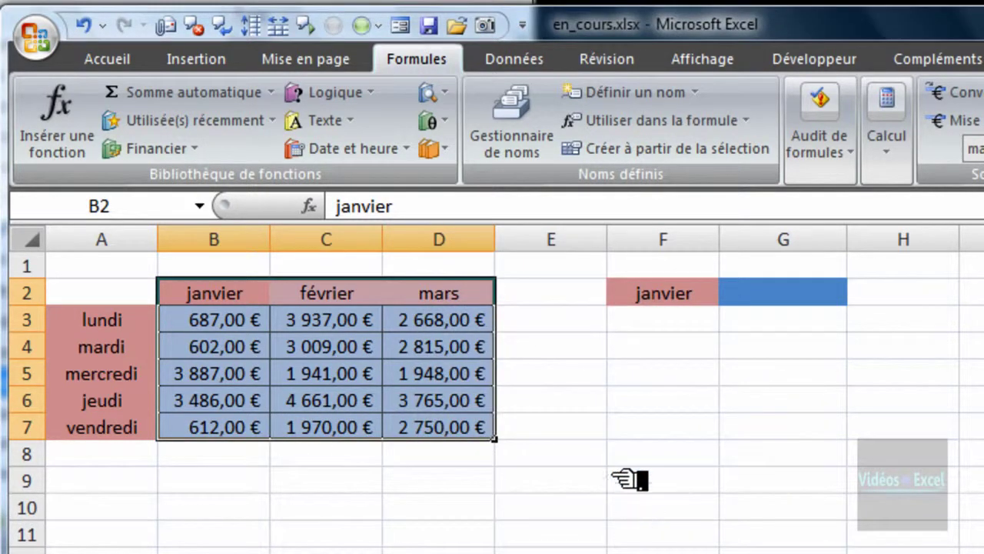
Step: Check the range names of the mars, janvier and février data columns, rows 3 to 7
{"action": "left_click", "coordinate": [605, 455]}
{"action": "left_click_drag", "start_coordinate": [467, 321], "coordinate": [469, 422]}
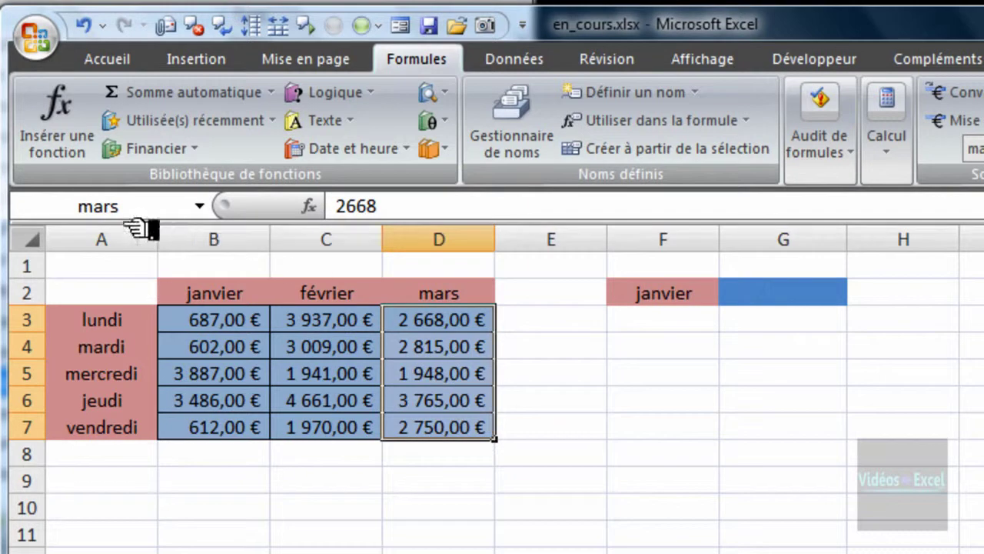
{"action": "left_click_drag", "start_coordinate": [255, 323], "coordinate": [257, 424]}
{"action": "left_click_drag", "start_coordinate": [351, 323], "coordinate": [338, 428]}
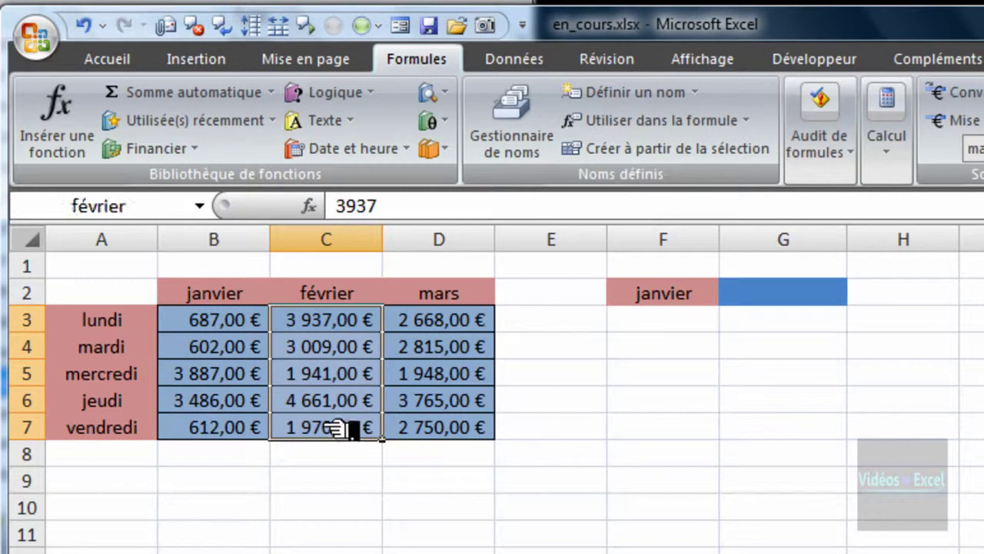
{"action": "left_click", "coordinate": [586, 375]}
Step: Enter =SOMME(INDIRECT(F2)) in G2 and apply the euro accounting format to the cell
{"action": "left_click", "coordinate": [788, 300]}
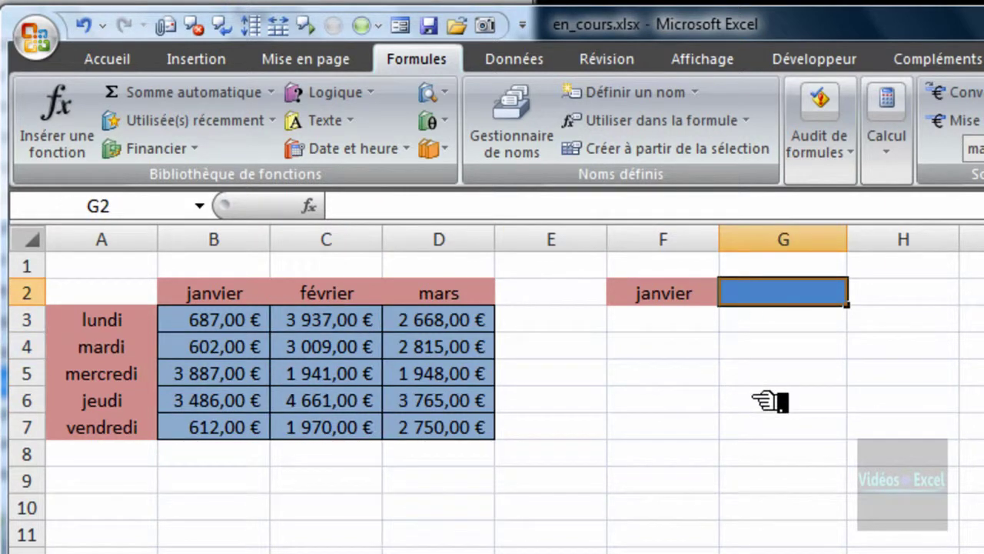
{"action": "type", "text": "=somm"}
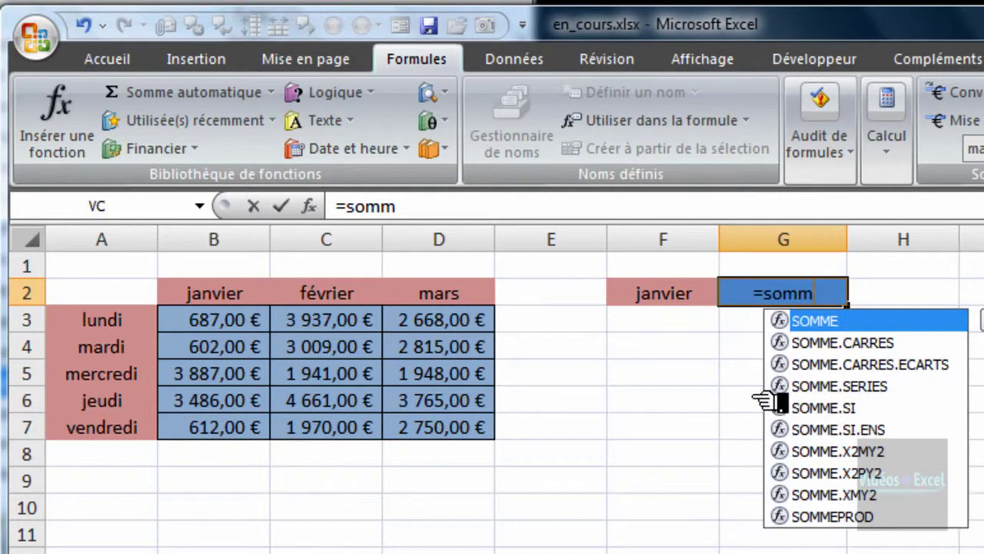
{"action": "key", "text": "Tab"}
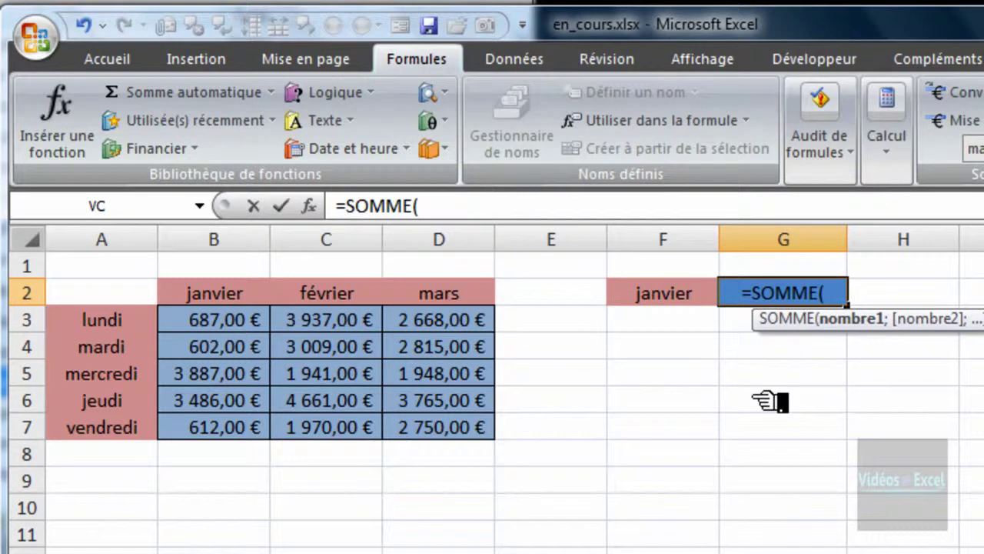
{"action": "type", "text": "indire"}
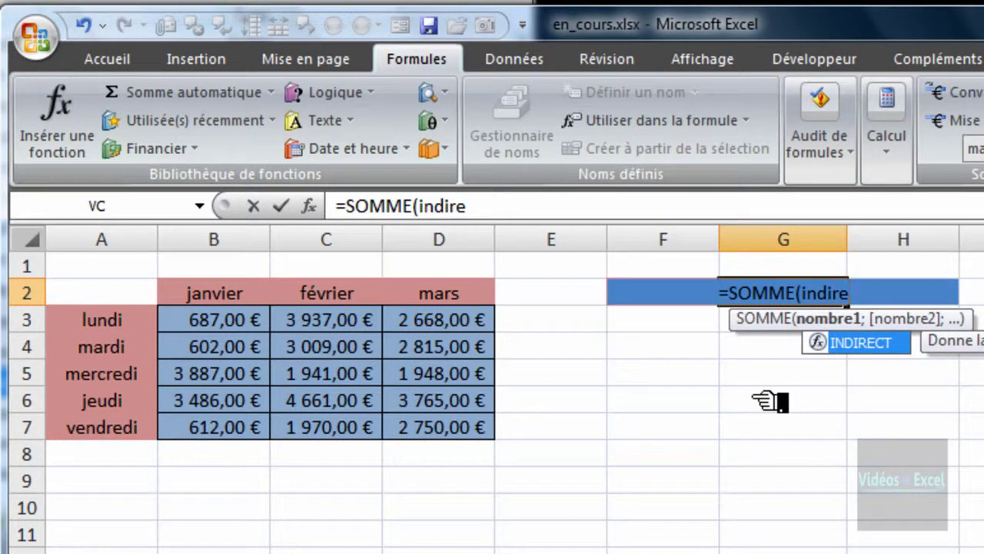
{"action": "key", "text": "Tab"}
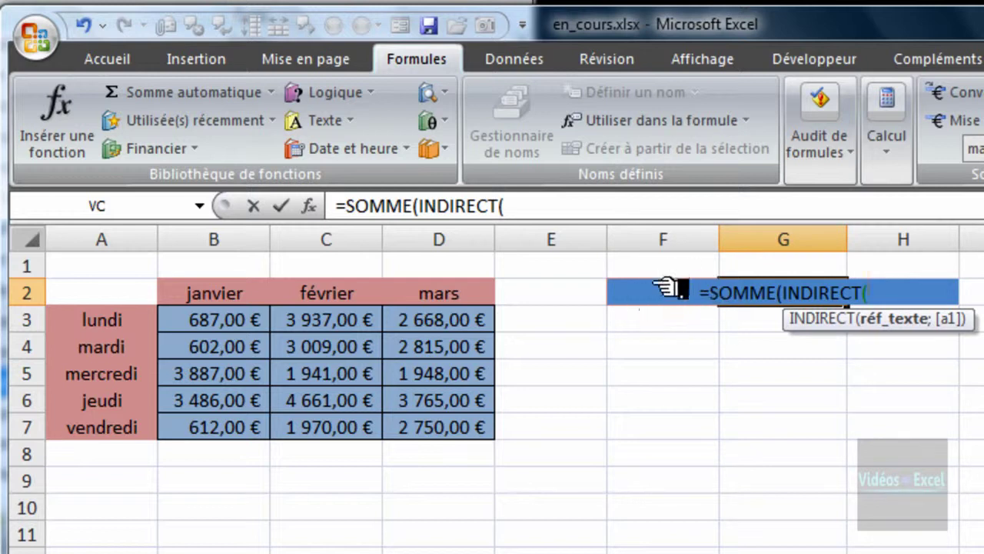
{"action": "left_click", "coordinate": [675, 323]}
{"action": "key", "text": "Up"}
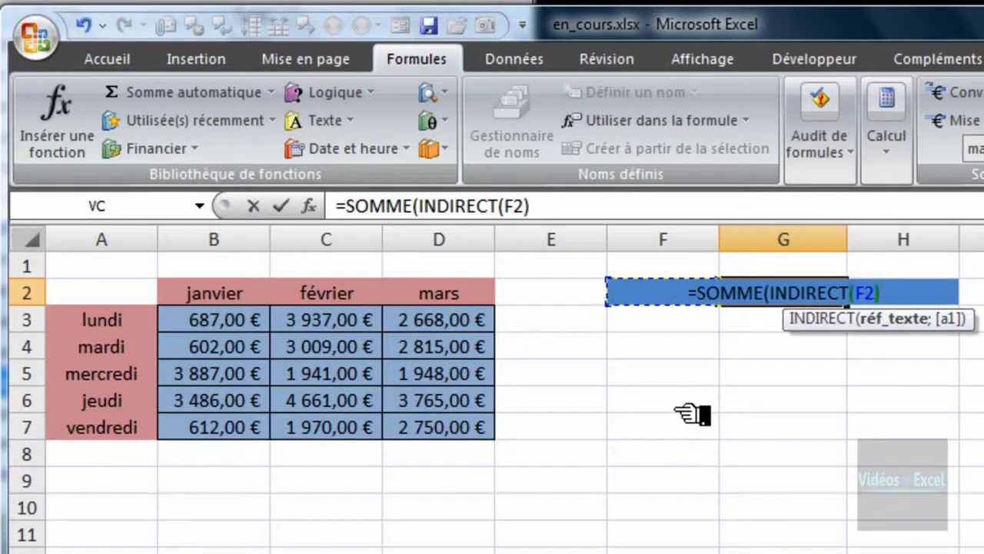
{"action": "type", "text": ")"}
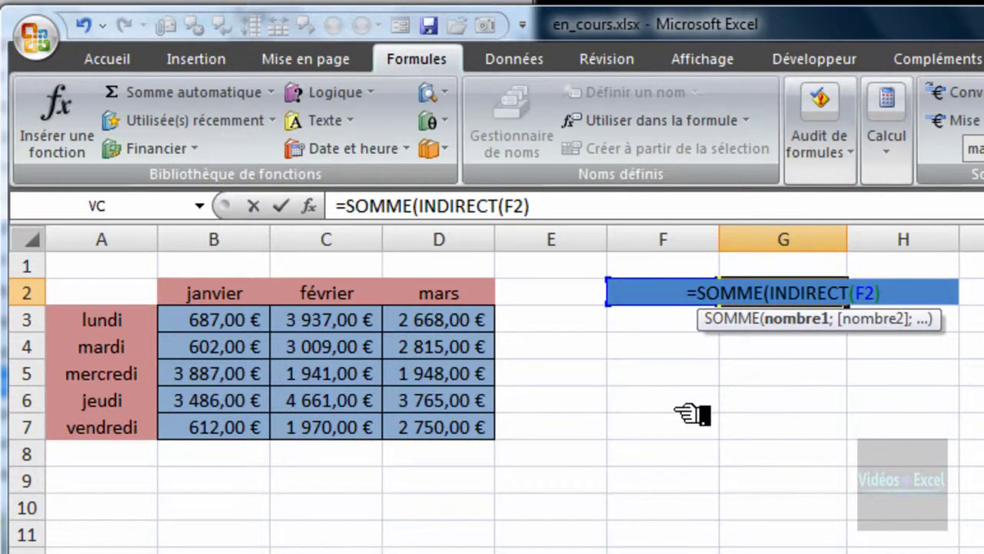
{"action": "type", "text": ")"}
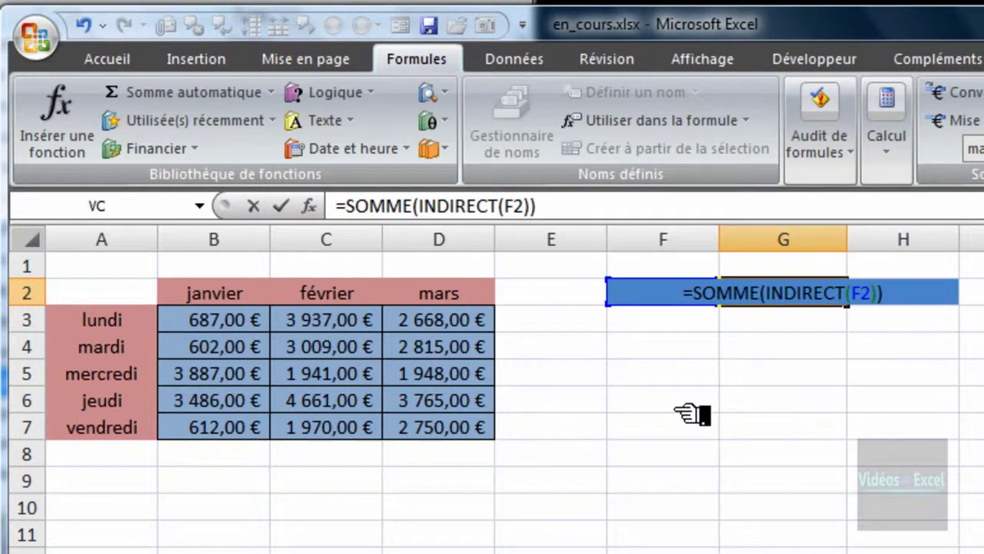
{"action": "key", "text": "ctrl+Return"}
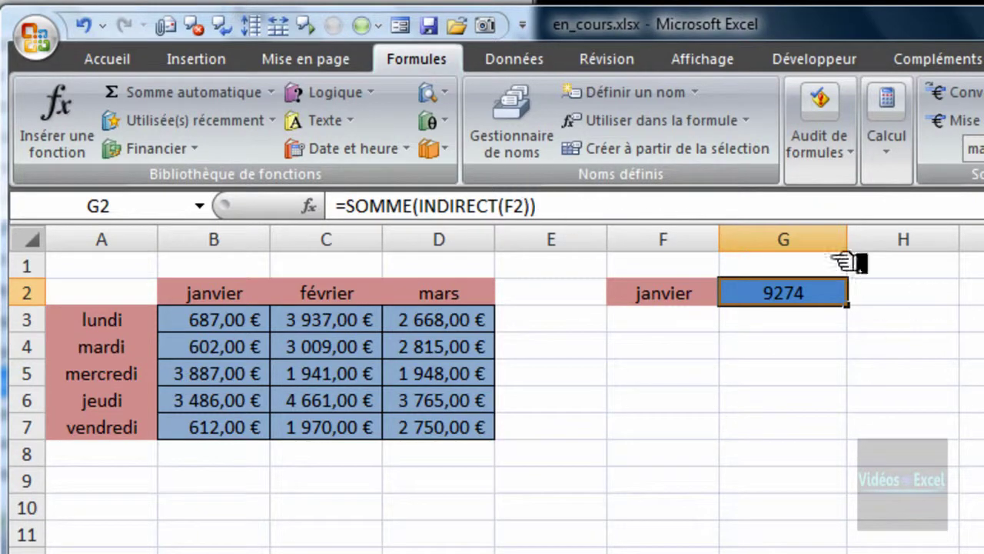
{"action": "left_click", "coordinate": [110, 59]}
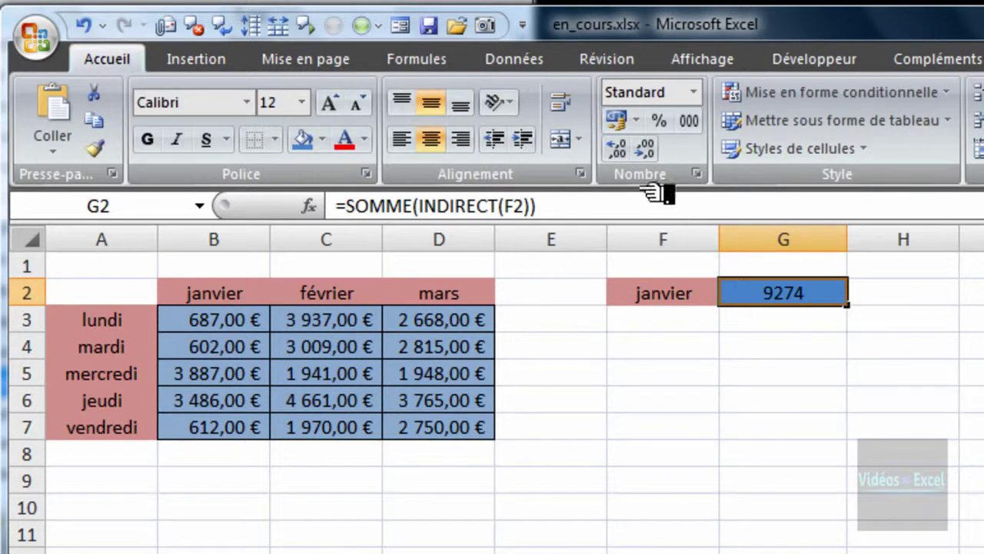
{"action": "left_click", "coordinate": [619, 121]}
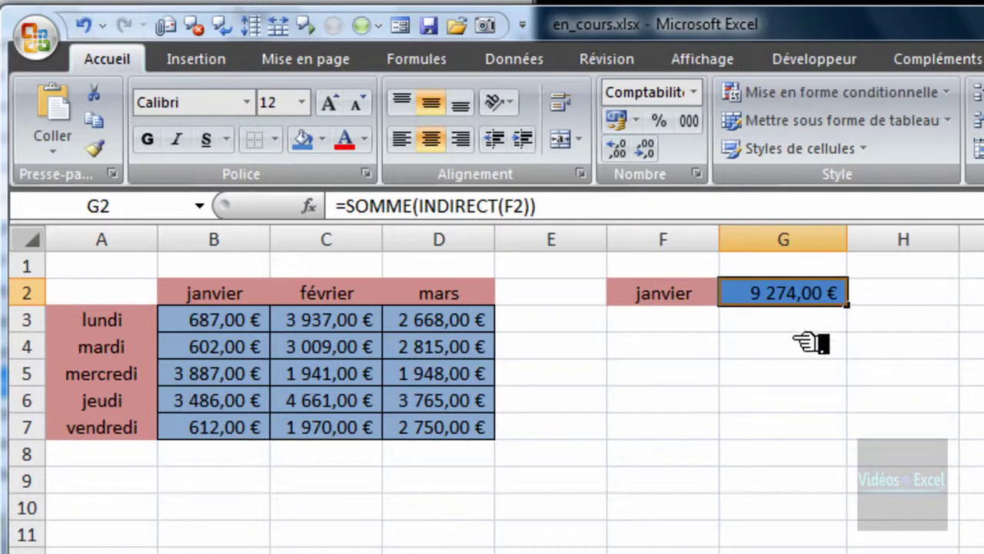
Step: Test the G2 formula by setting F2 to février and mars, widening column G slightly
{"action": "left_click", "coordinate": [688, 301]}
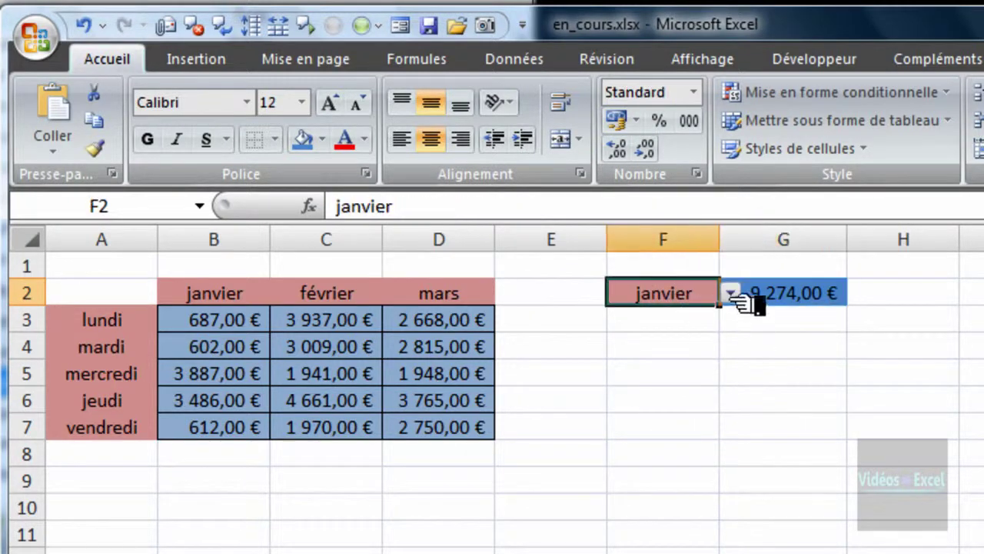
{"action": "left_click", "coordinate": [730, 293]}
{"action": "left_click", "coordinate": [723, 332]}
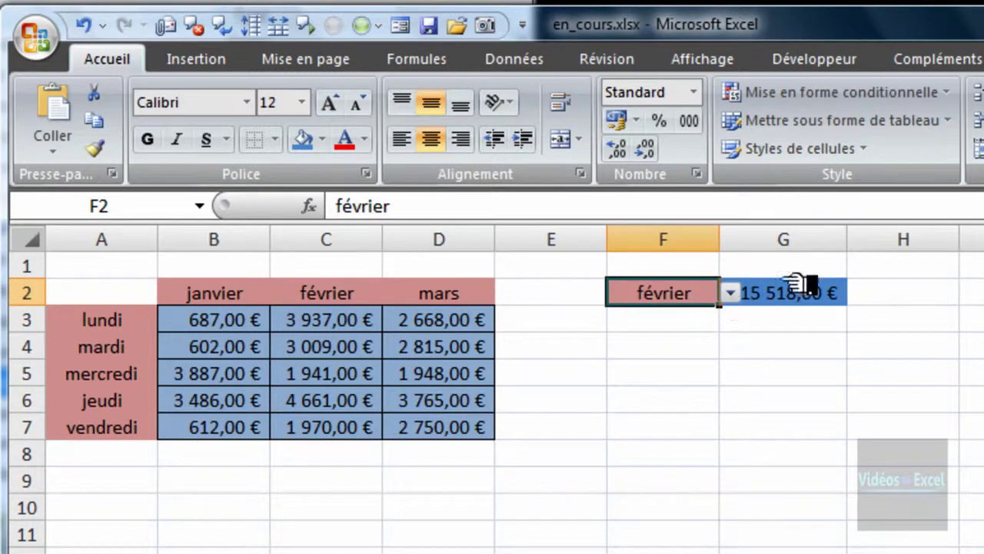
{"action": "left_click_drag", "start_coordinate": [848, 243], "coordinate": [863, 245]}
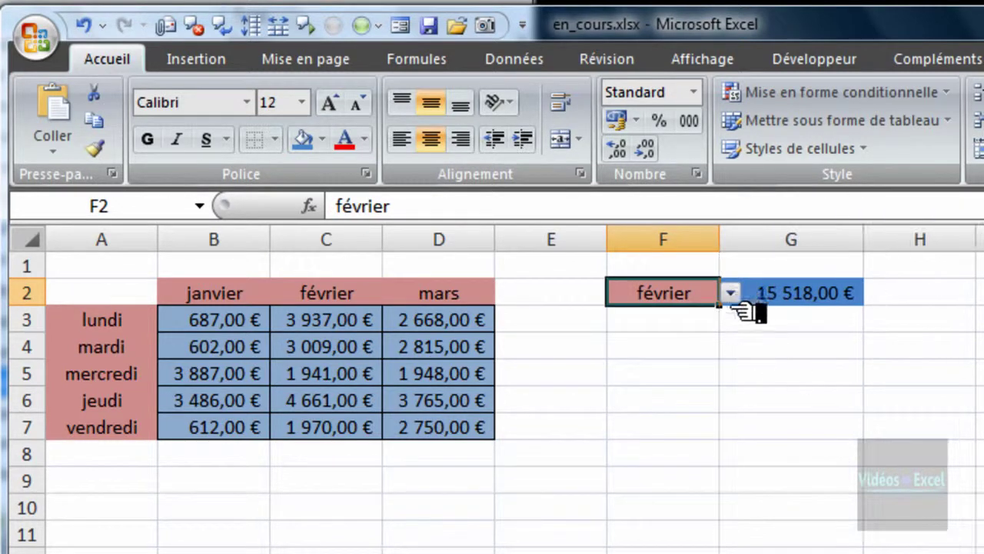
{"action": "left_click", "coordinate": [731, 294]}
{"action": "left_click", "coordinate": [724, 348]}
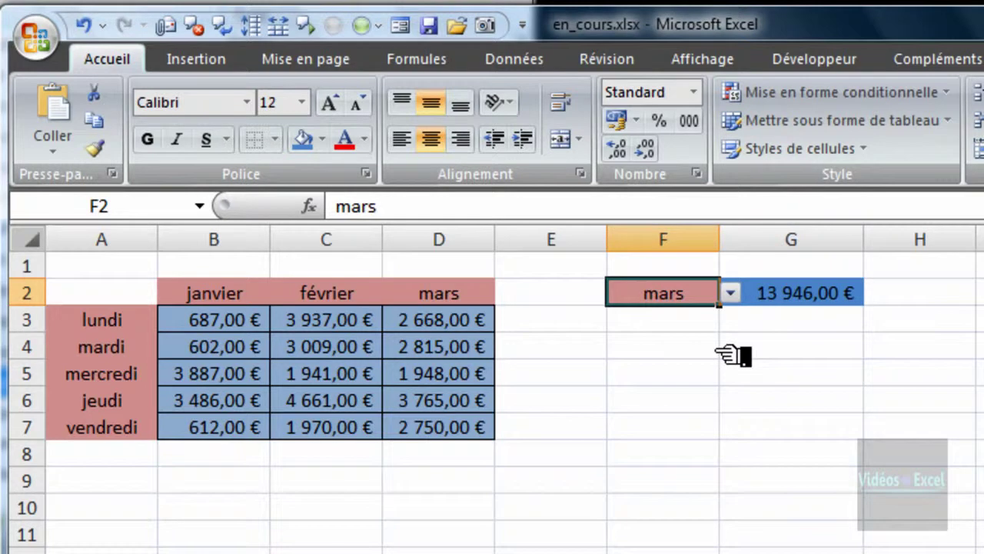
Step: Total each month's column in B9:D9 by entering =SOMME(B3:B7) across the whole range
{"action": "left_click", "coordinate": [221, 484]}
{"action": "left_click_drag", "start_coordinate": [220, 481], "coordinate": [471, 486]}
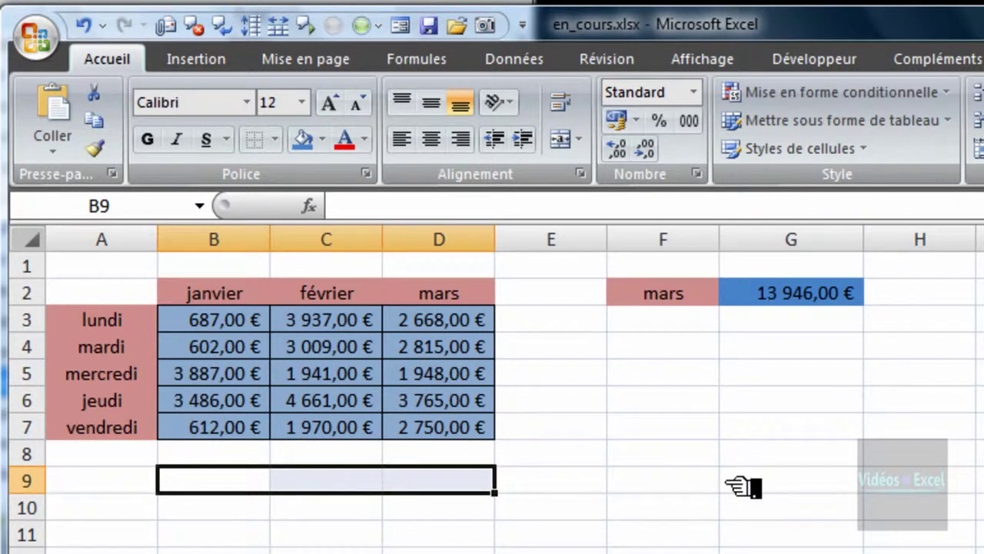
{"action": "type", "text": "=som"}
{"action": "key", "text": "Tab"}
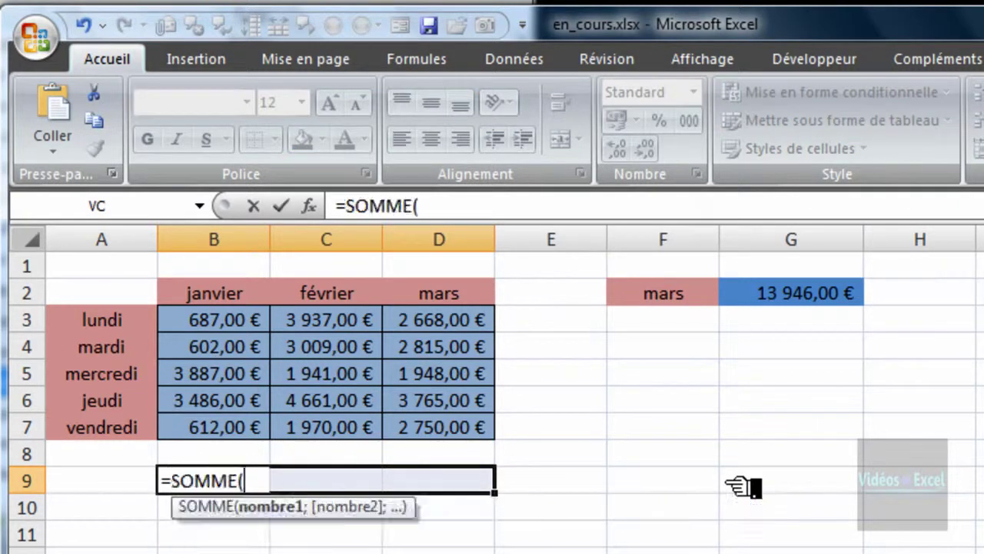
{"action": "left_click_drag", "start_coordinate": [254, 322], "coordinate": [257, 432]}
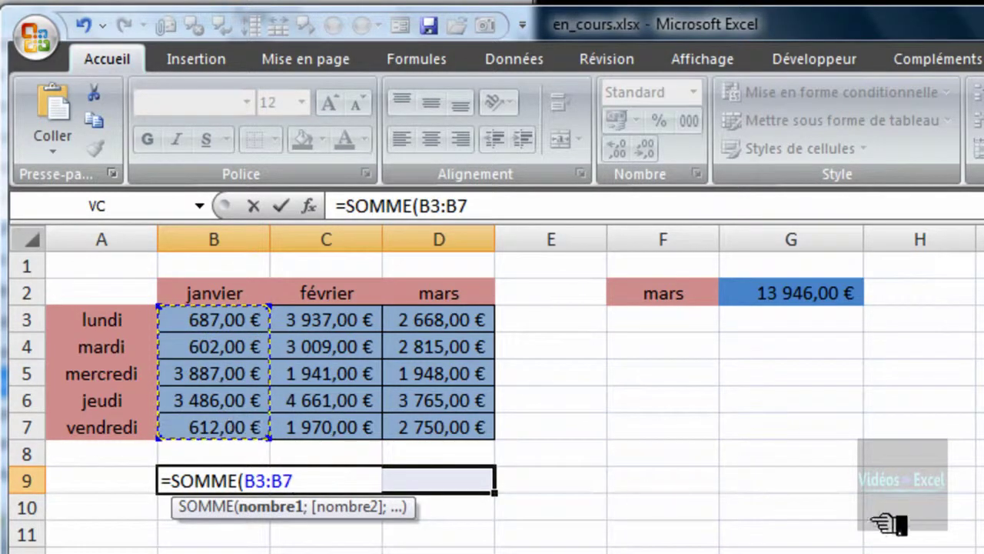
{"action": "type", "text": ")"}
{"action": "key", "text": "ctrl+Return"}
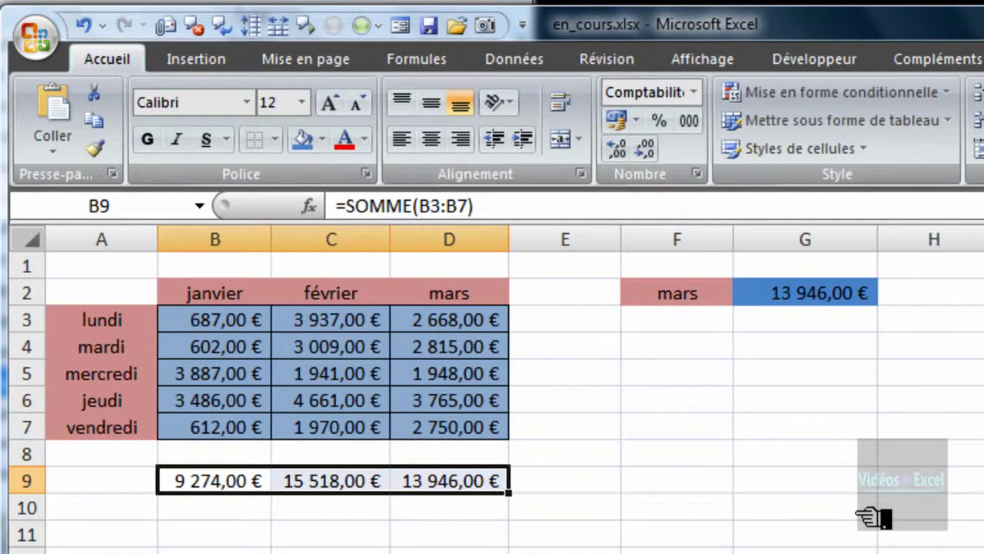
Step: Compare G2 with the mars total in D9, and with the février total in C9 after choosing février in F2
{"action": "left_click", "coordinate": [717, 317]}
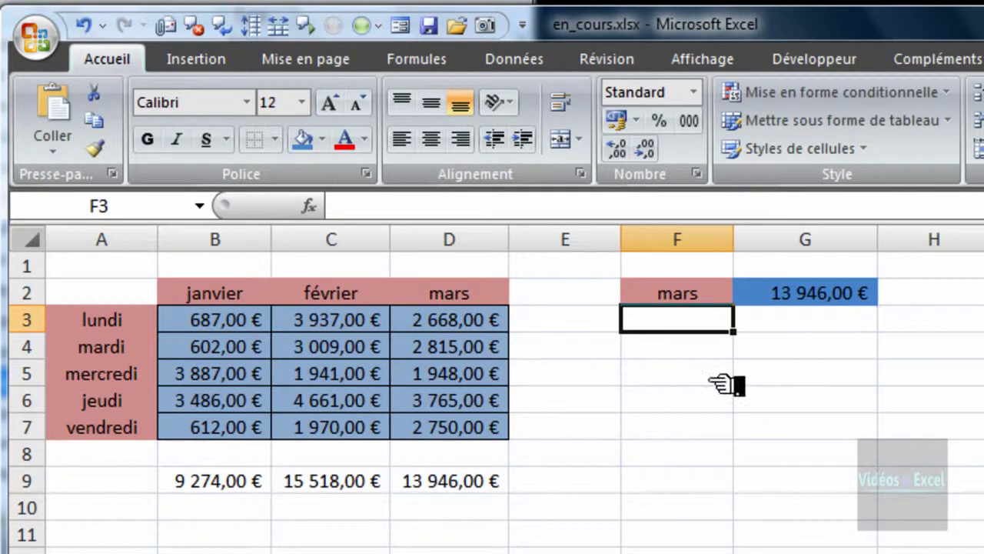
{"action": "left_click", "coordinate": [497, 489]}
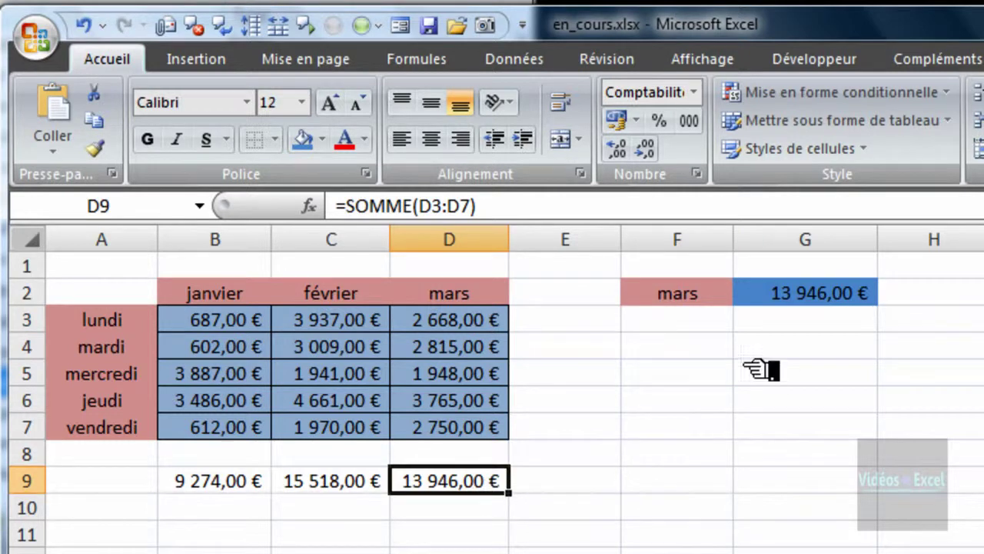
{"action": "left_click", "coordinate": [715, 294]}
{"action": "left_click", "coordinate": [746, 293]}
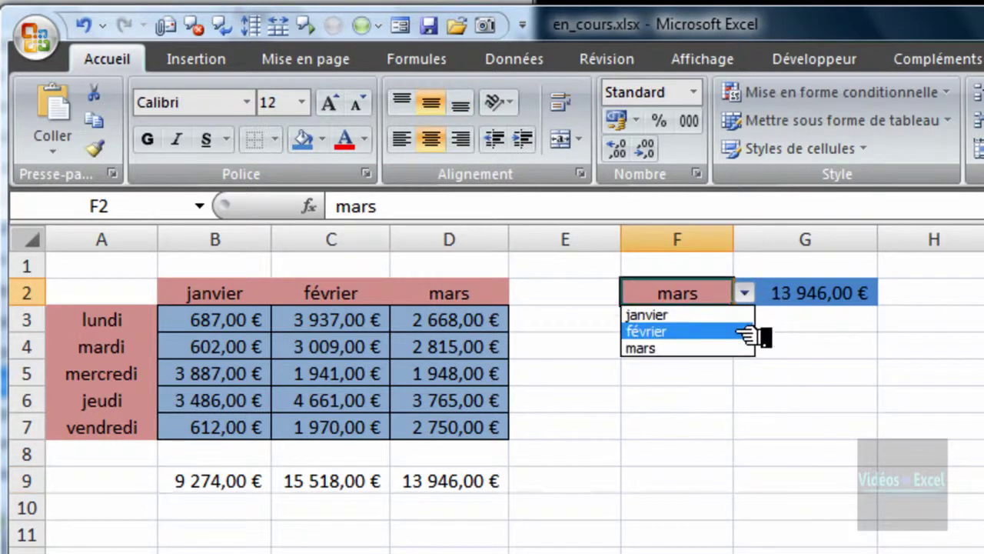
{"action": "left_click", "coordinate": [745, 332]}
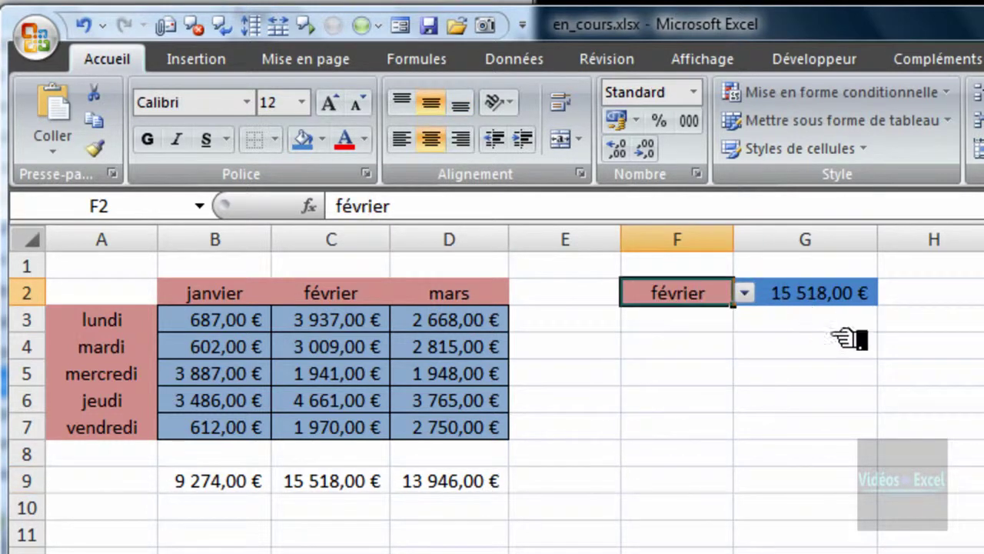
{"action": "left_click", "coordinate": [343, 480]}
Step: Set the month in F2 to janvier and compare G2 with the total in B9
{"action": "left_click", "coordinate": [715, 299]}
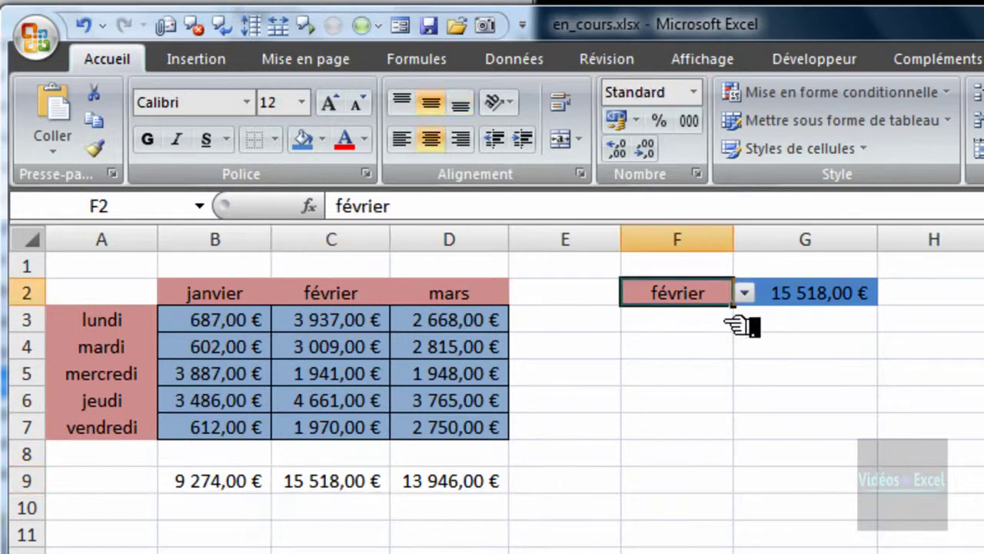
{"action": "left_click", "coordinate": [745, 294]}
{"action": "left_click", "coordinate": [725, 316]}
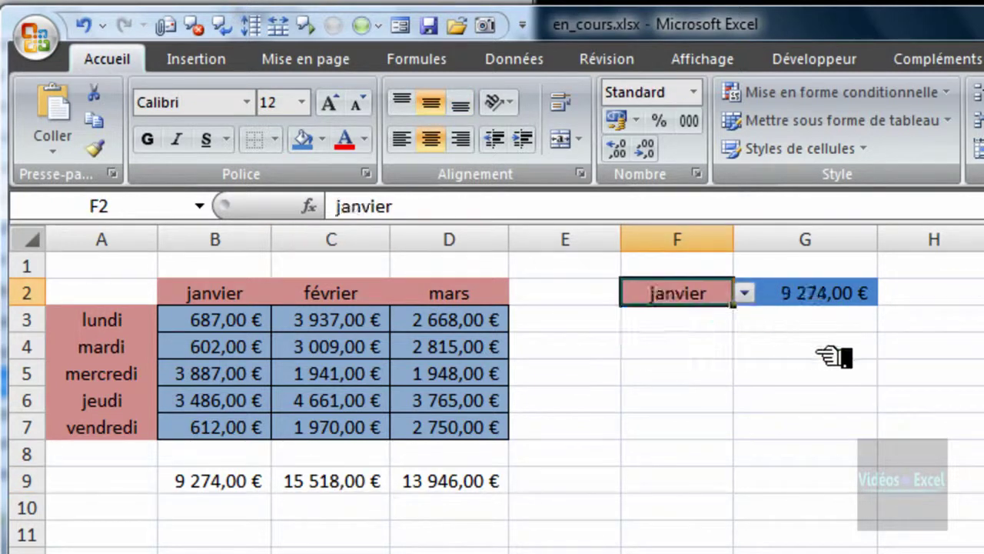
{"action": "left_click", "coordinate": [231, 481]}
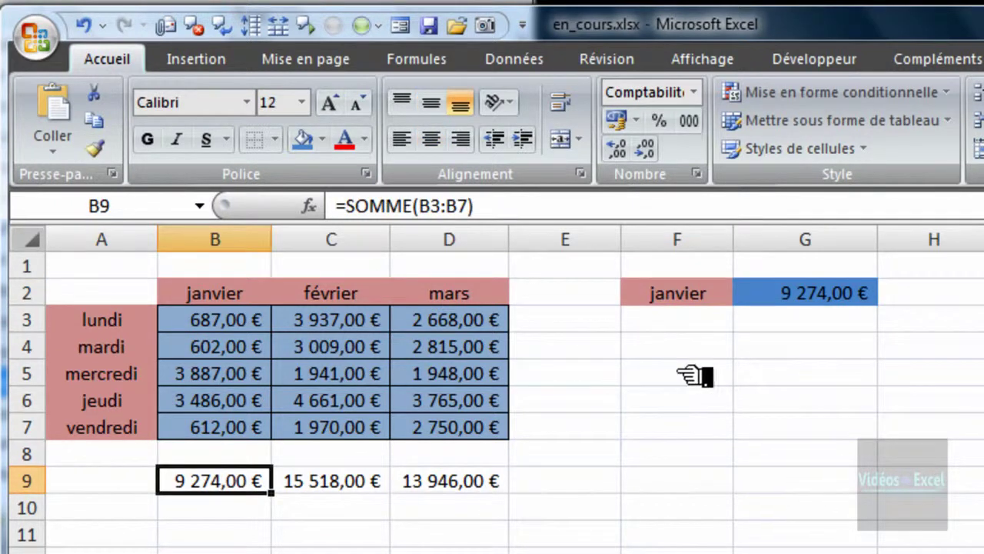
{"action": "left_click", "coordinate": [688, 347]}
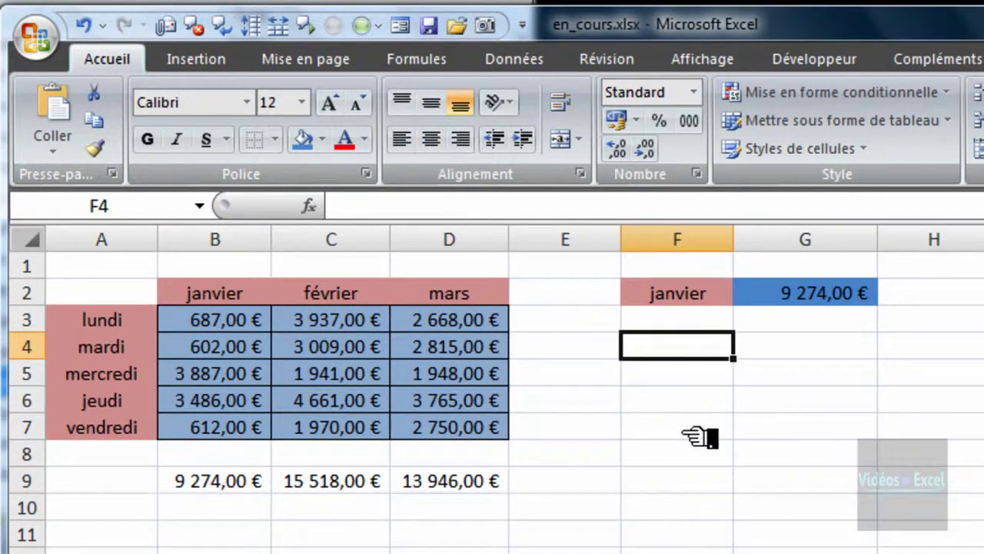